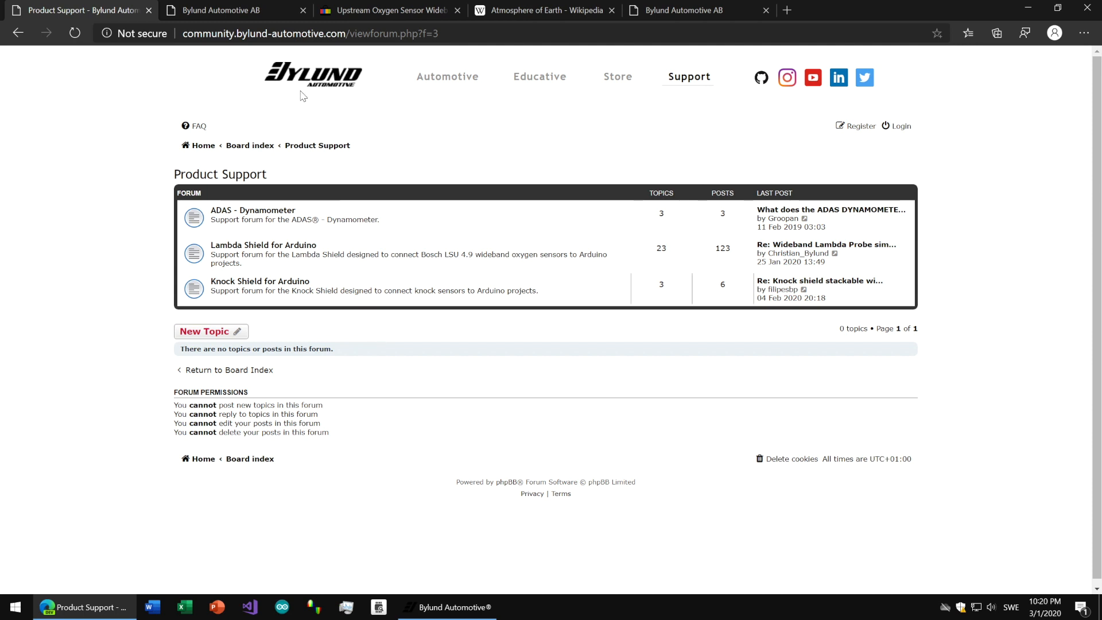
# Bring up the Bylund Automotive store page for the Lambda Sensor LSU 4.9.
pyautogui.click(248, 13)
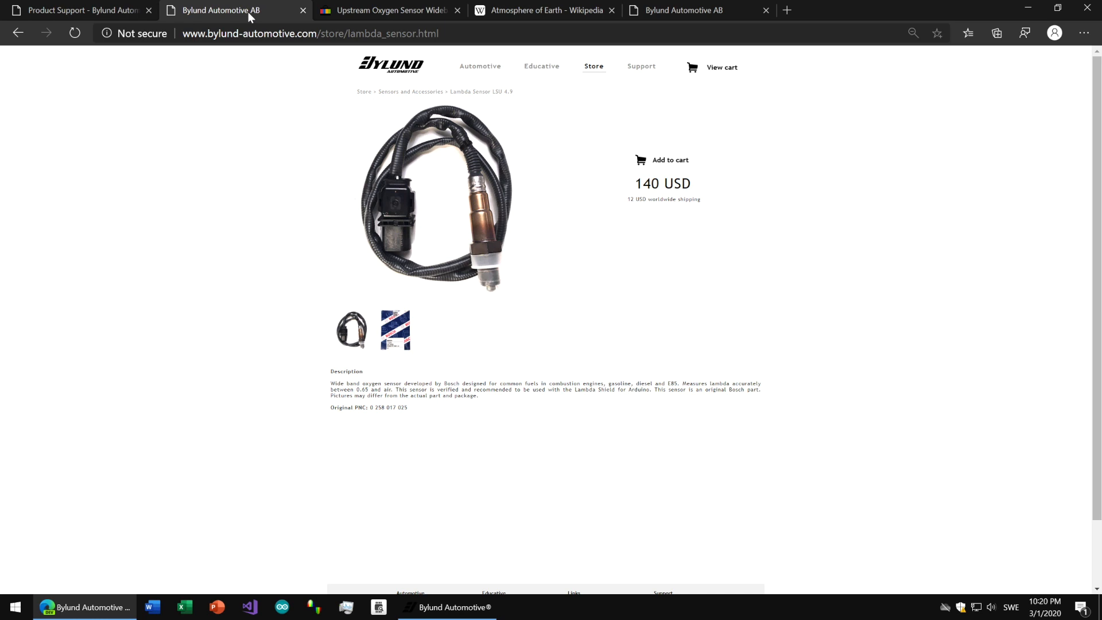
# Review the eBay LSU 4.9 listing's item specifics, highlighting the Direct Replacement fitment type.
pyautogui.click(354, 8)
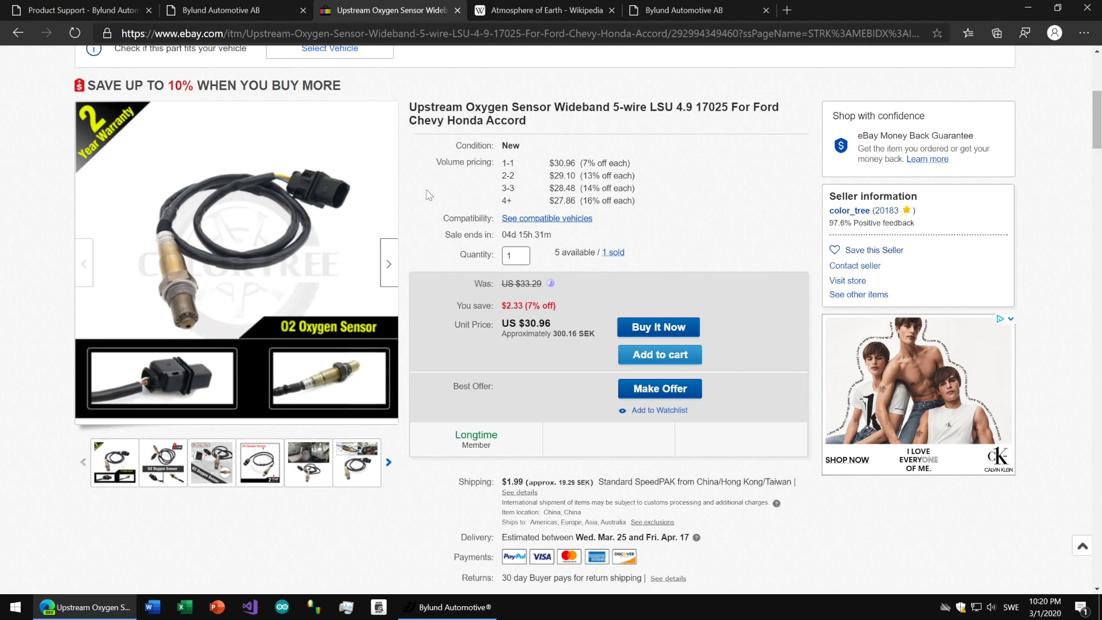
pyautogui.scroll(-5, 427, 194)
pyautogui.scroll(-5, 427, 193)
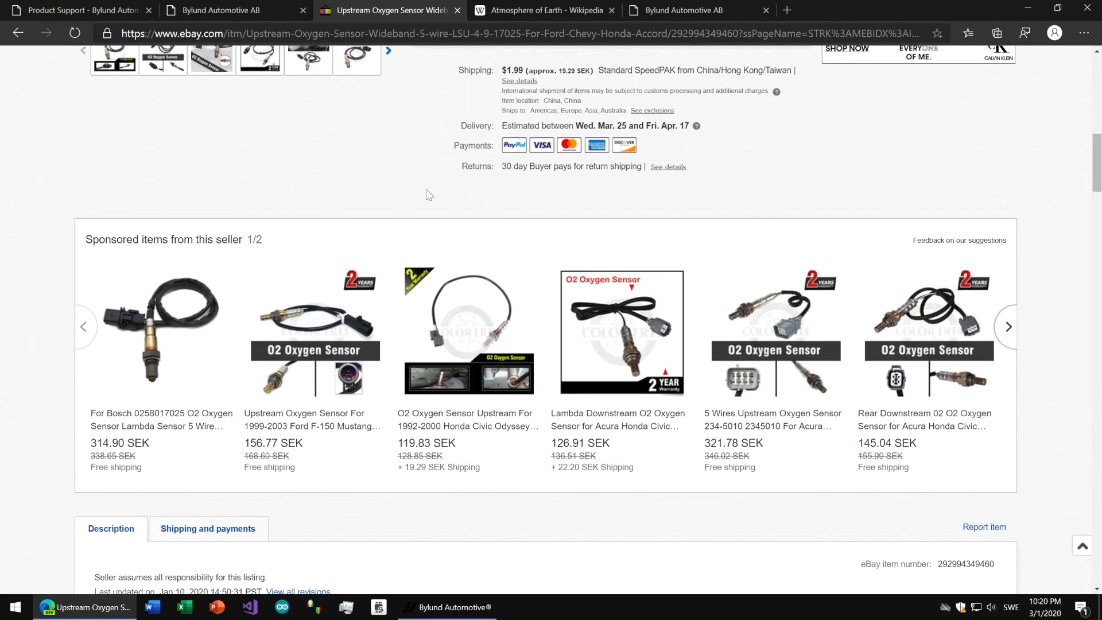
pyautogui.scroll(-4, 427, 194)
pyautogui.scroll(-3, 429, 195)
pyautogui.scroll(-3, 428, 194)
pyautogui.scroll(-3, 428, 195)
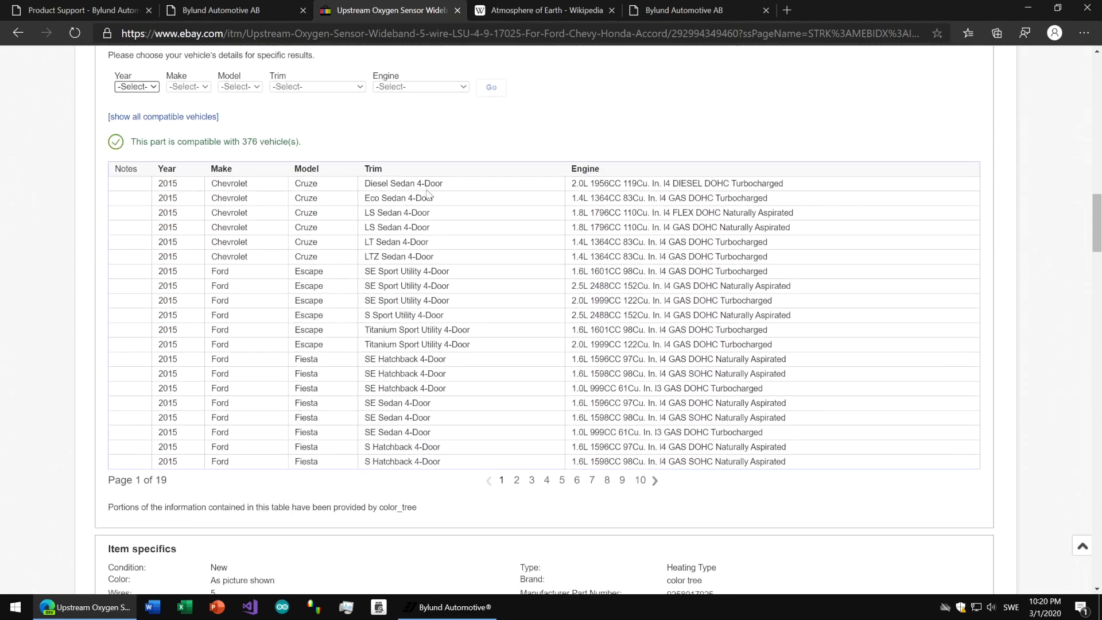
pyautogui.scroll(-5, 428, 195)
pyautogui.scroll(-4, 428, 194)
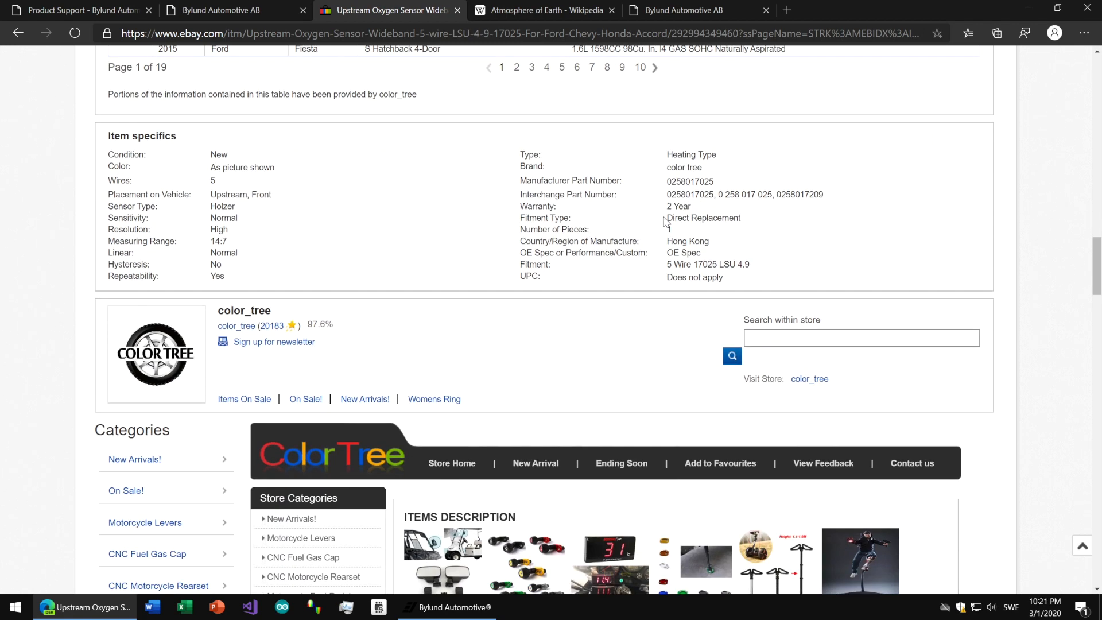
pyautogui.moveTo(666, 218); pyautogui.dragTo(755, 223)
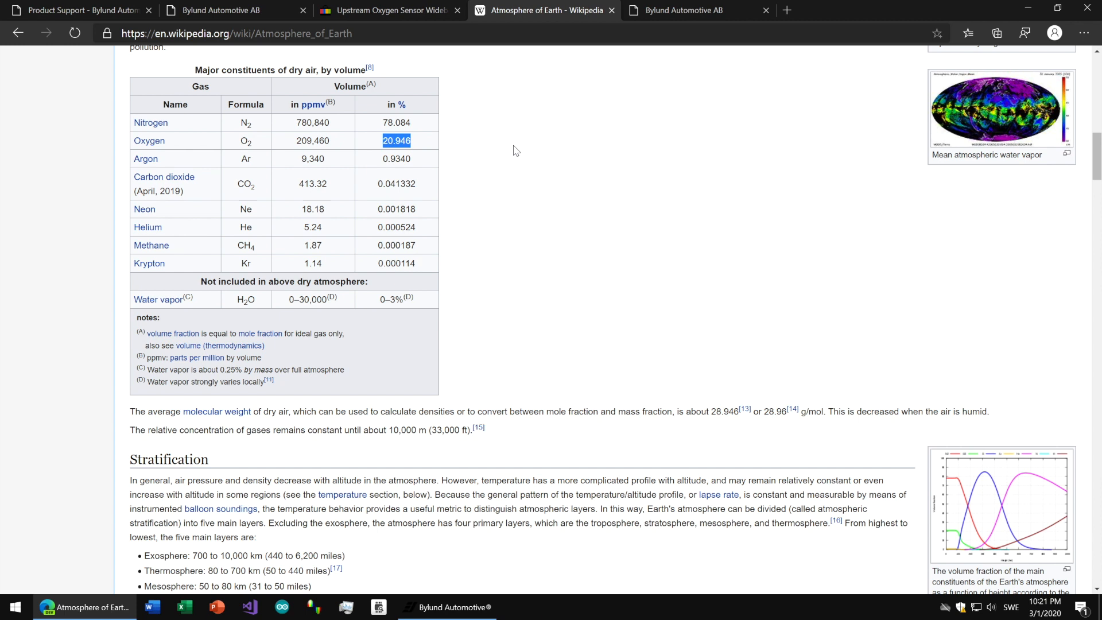
# Return to the Bylund Lambda Shield page and hide the browser to reveal the desktop.
pyautogui.click(514, 150)
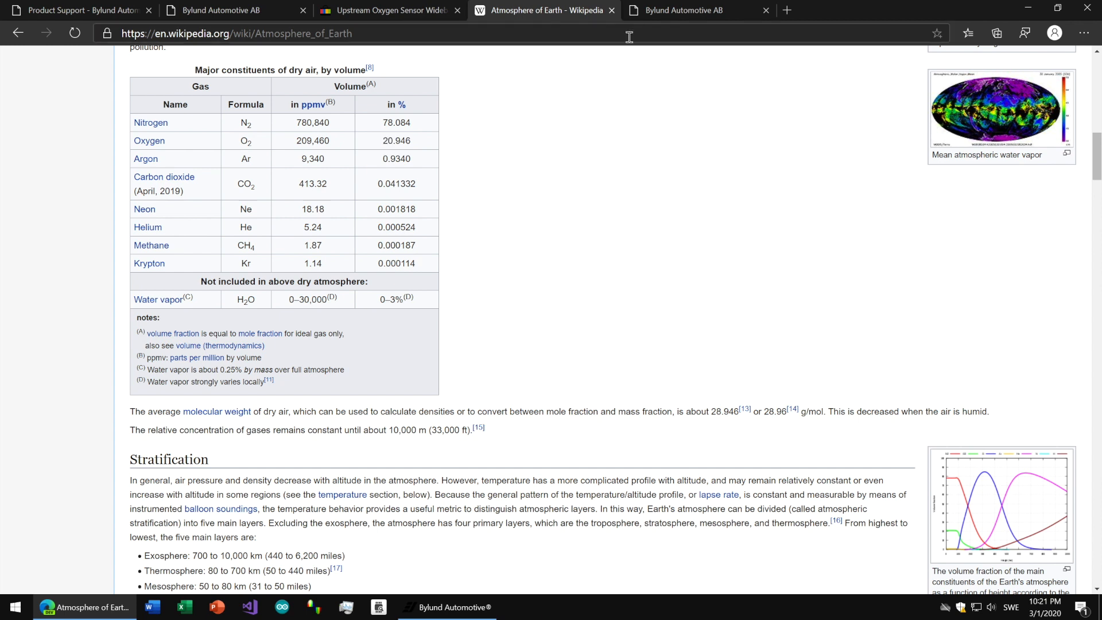
pyautogui.click(656, 16)
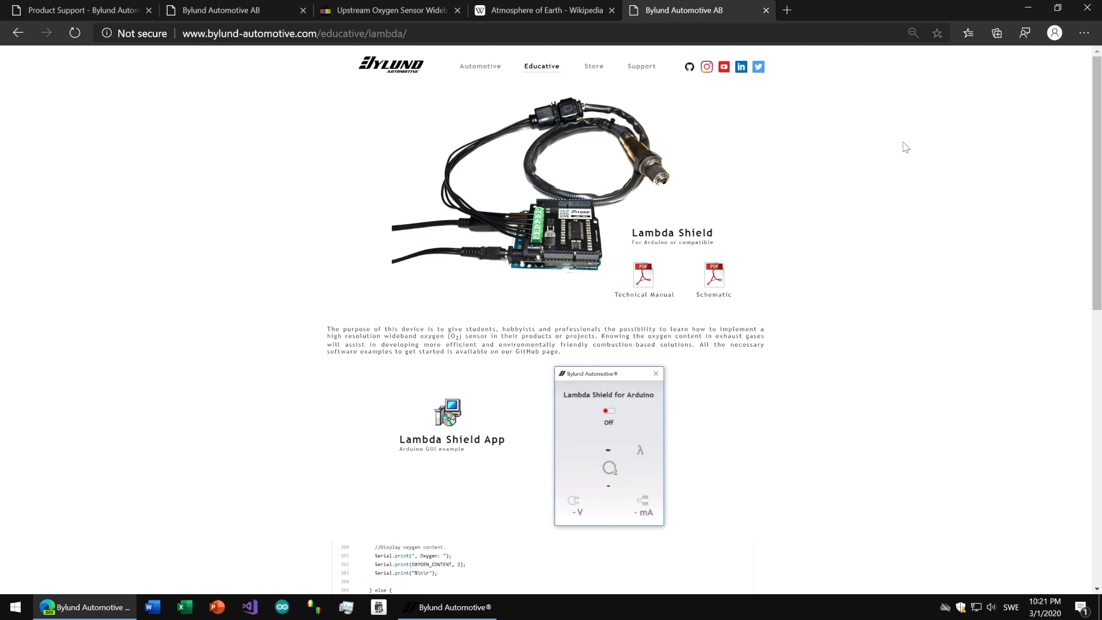
pyautogui.click(1028, 11)
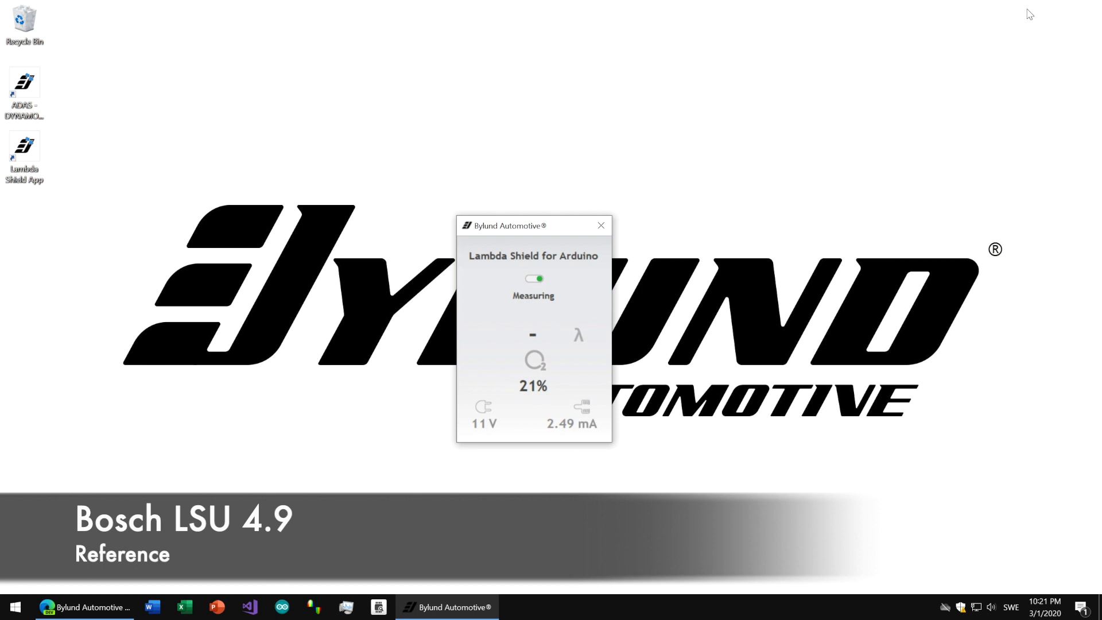